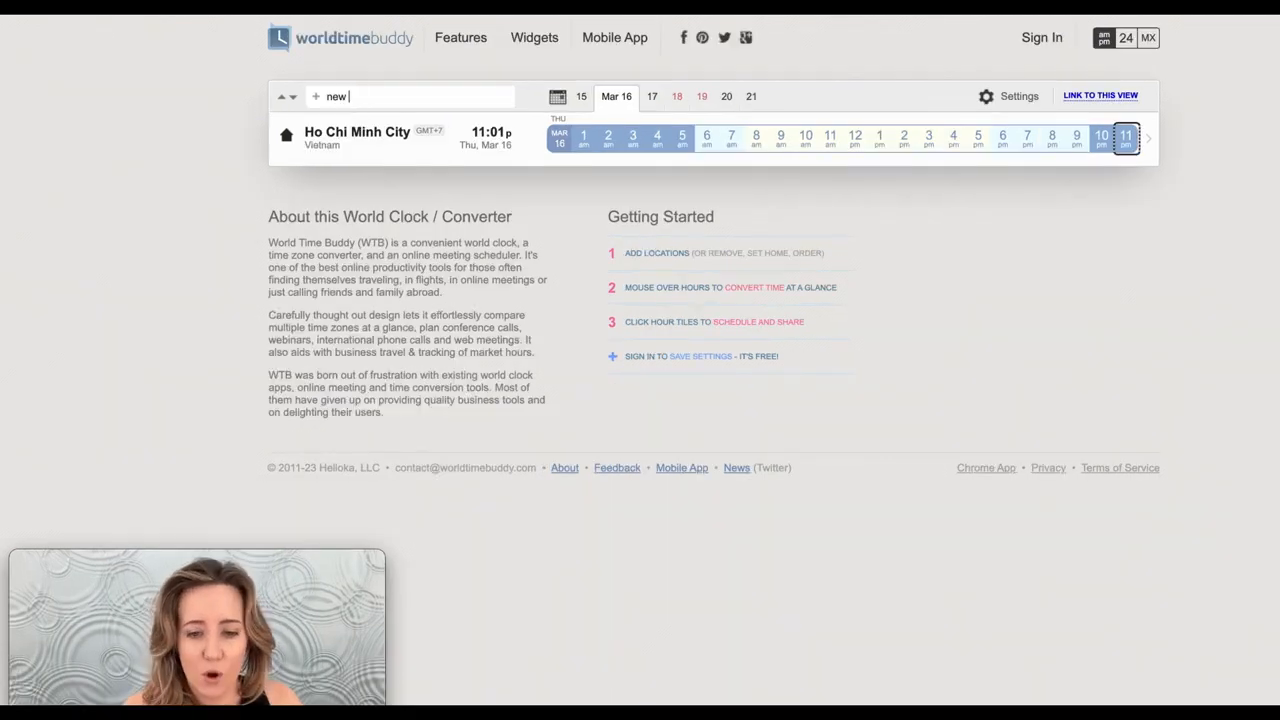
Add New York, United States, to the world clock list and remove Ho Chi Minh City.
type("york")
left_click(396, 121)
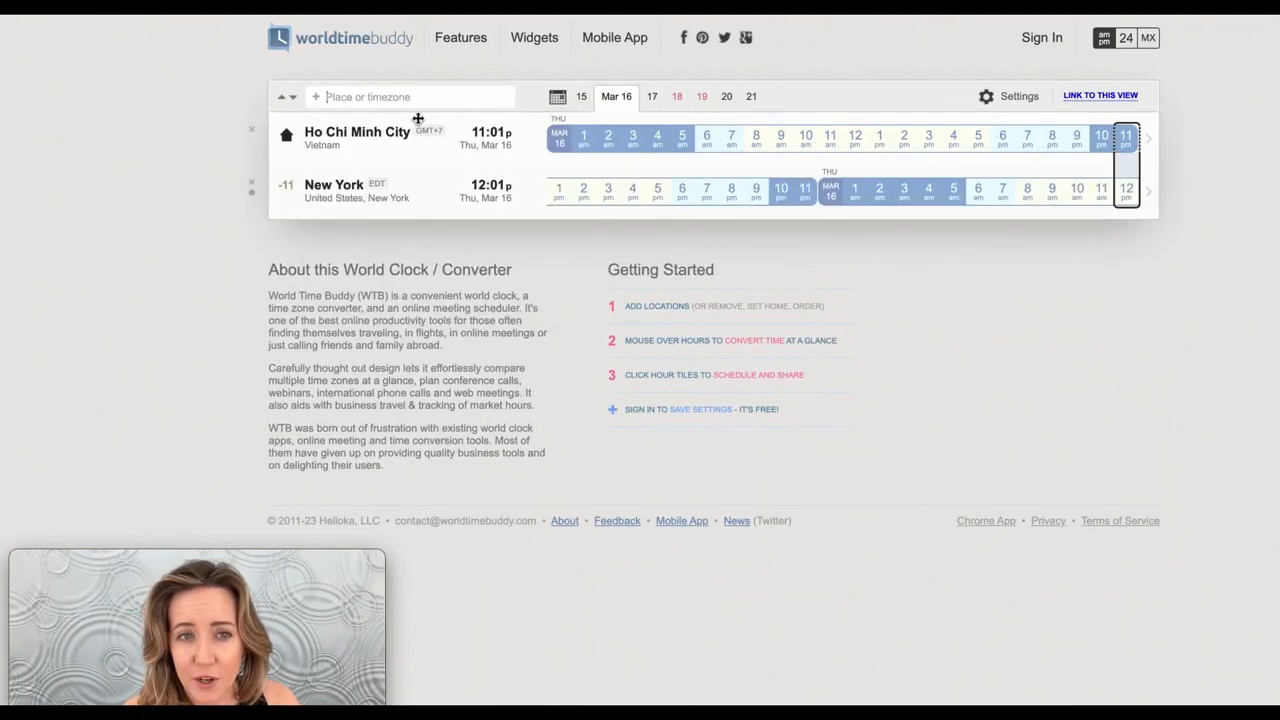
left_click(252, 130)
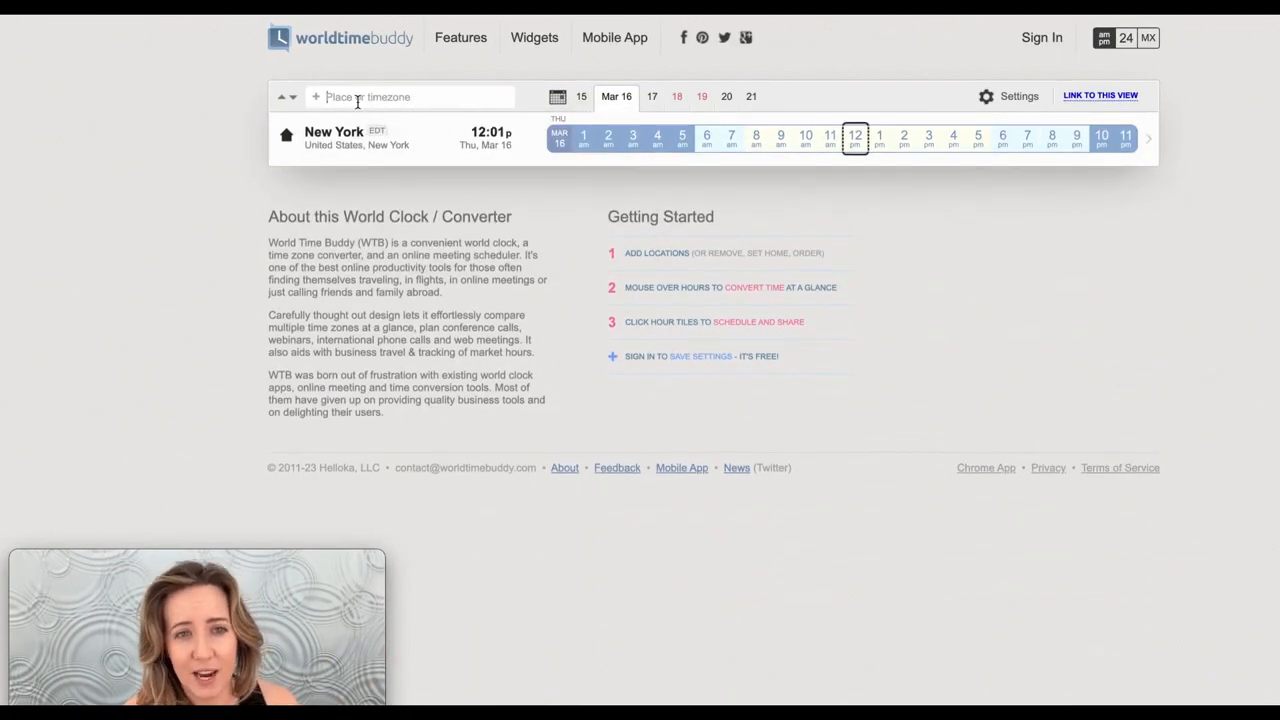
Add Paris, France, and Los Angeles, California, to the world clock list, placing Los Angeles above New York.
type("paris")
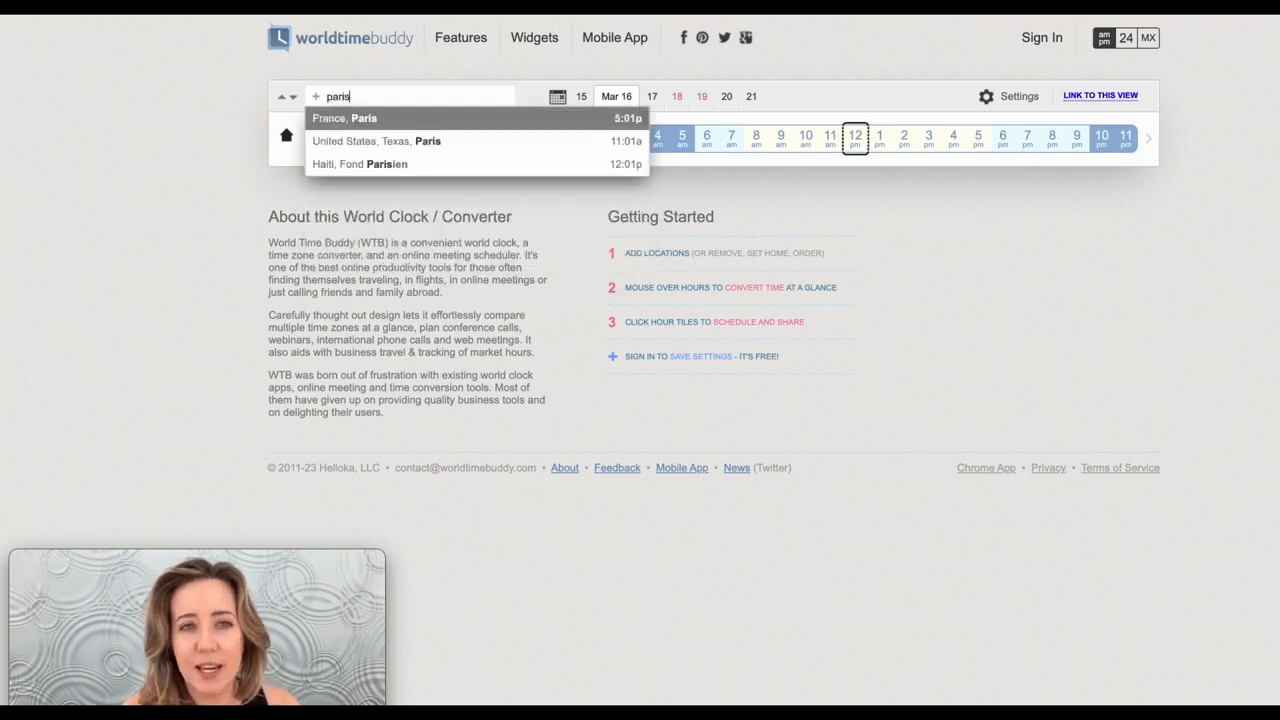
left_click(366, 118)
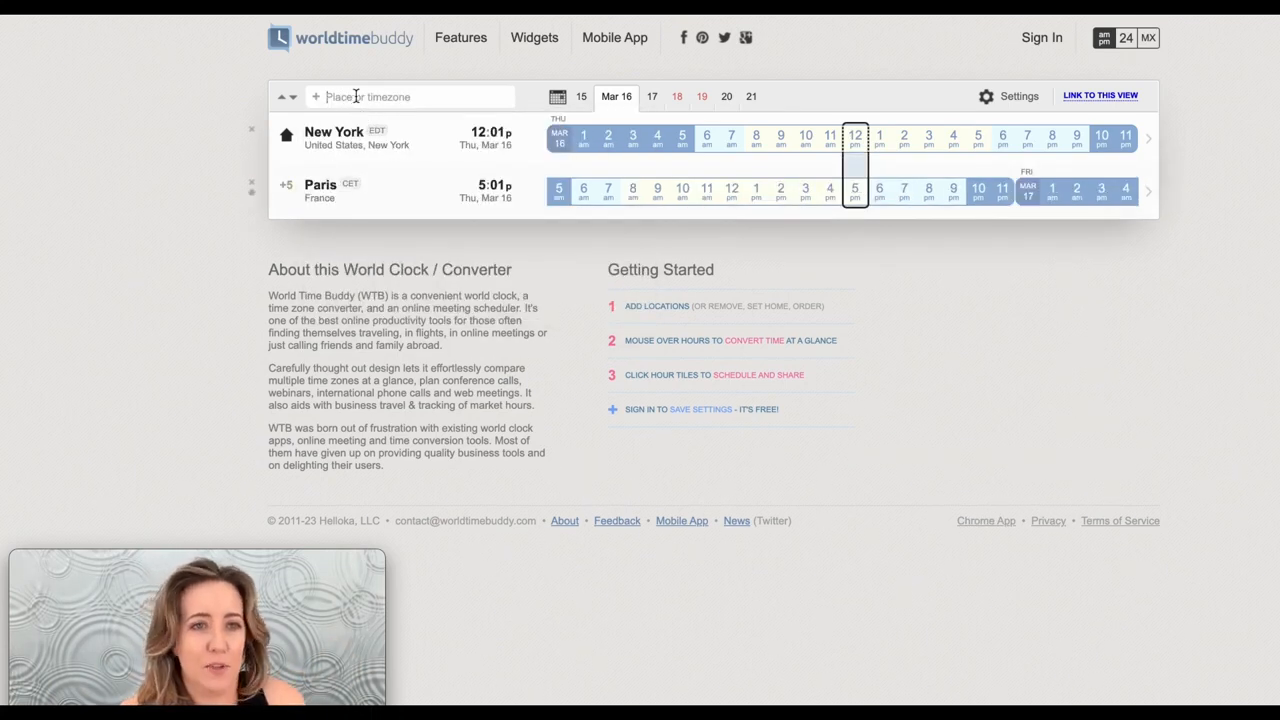
type("los an")
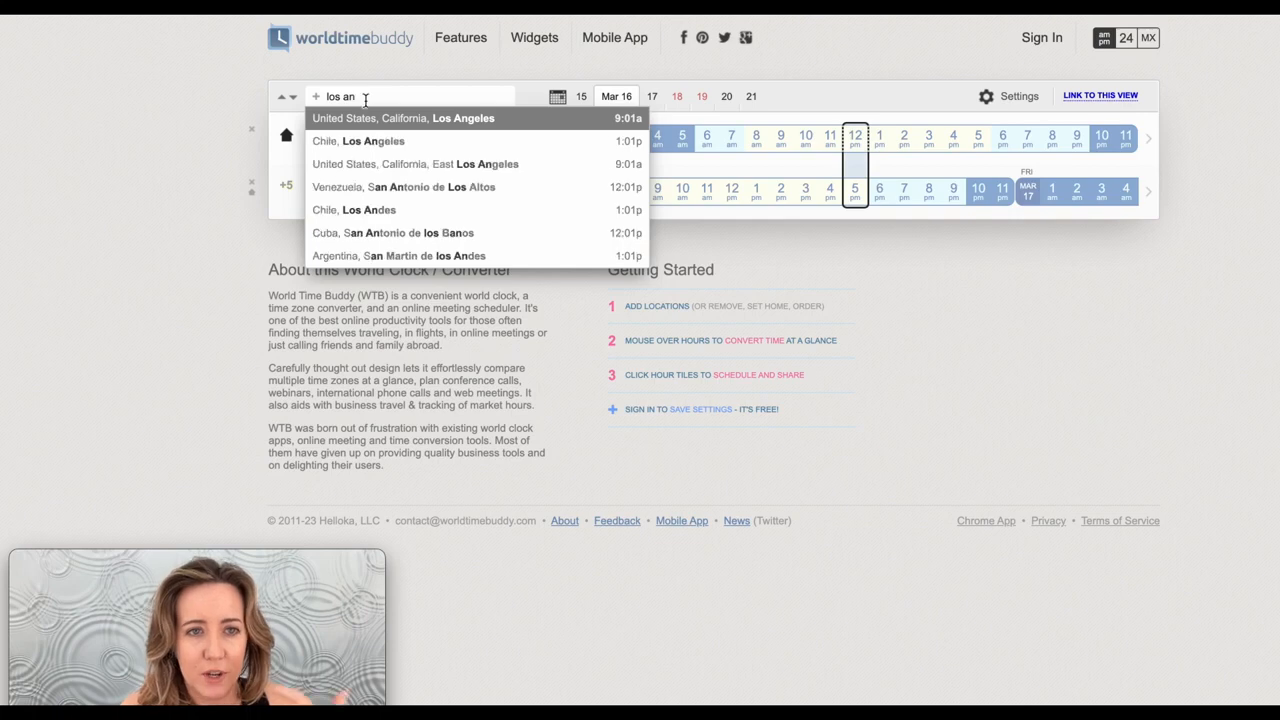
left_click(392, 120)
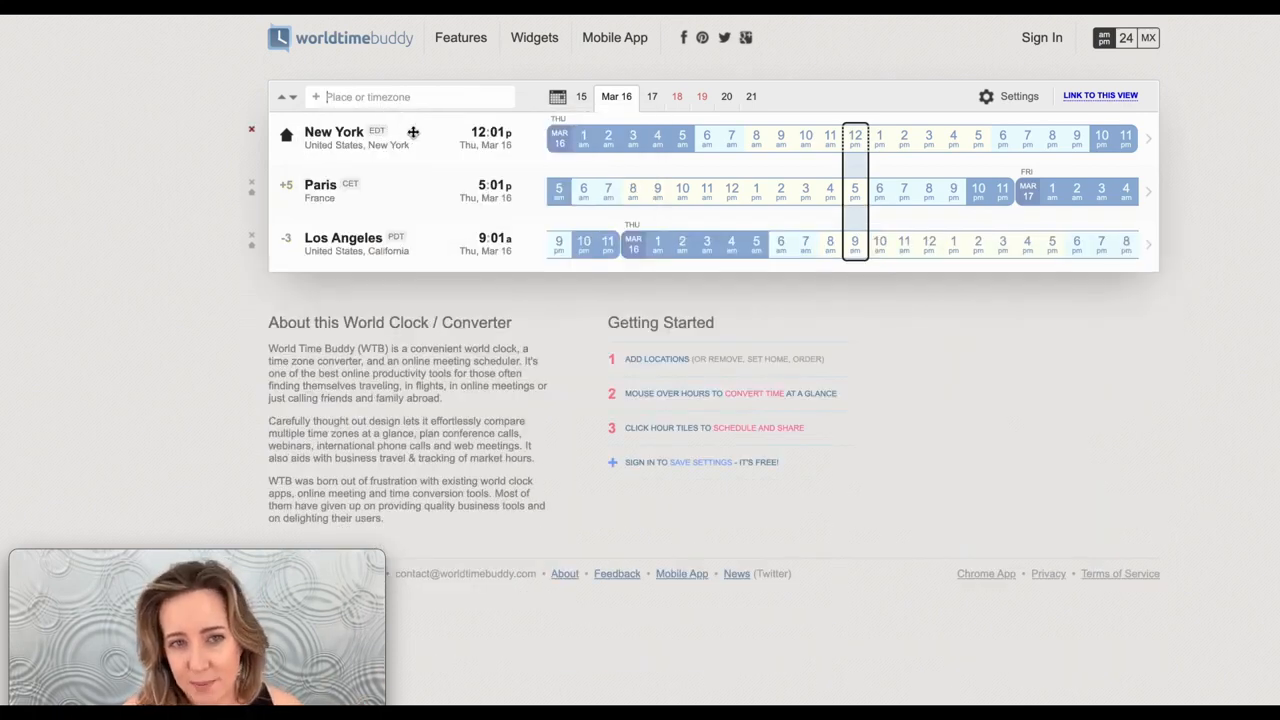
left_click_drag(375, 243, 376, 134)
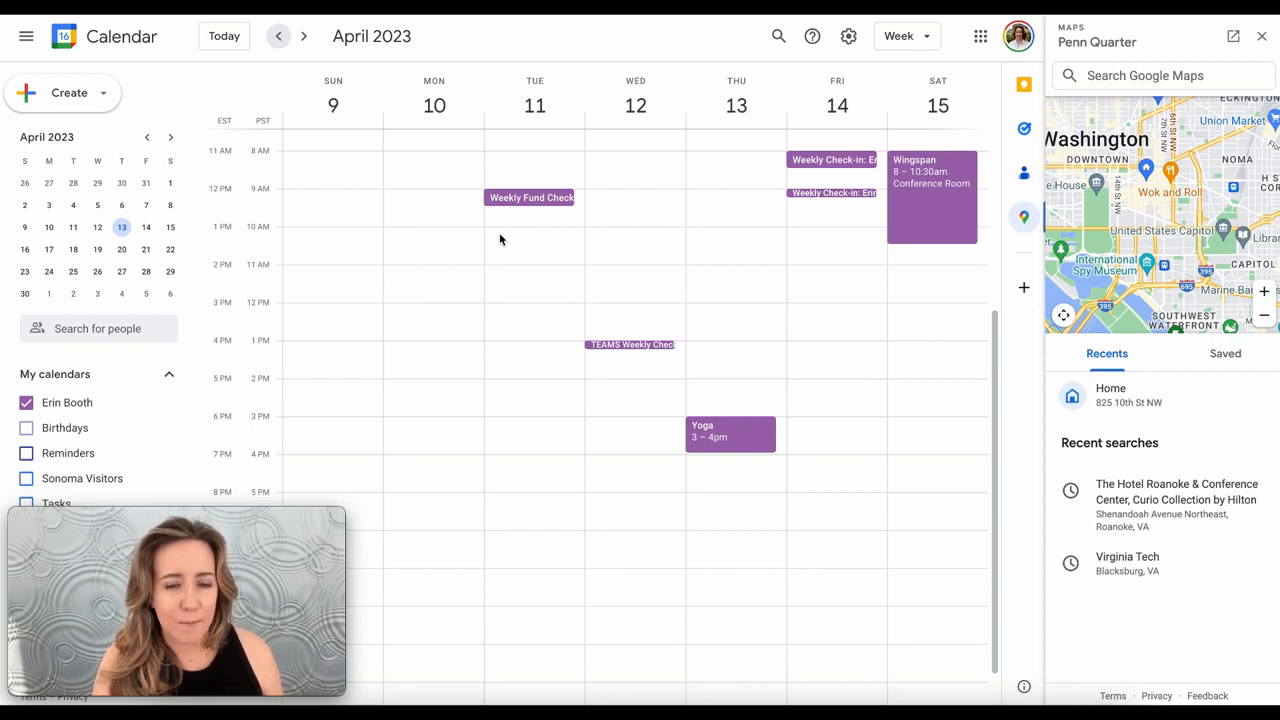
In the Gmail draft, write "Hello name x LA, name x Paris (moving my client to bcc)." below the task line and show the Bcc field.
scroll(499, 240, "up", 3)
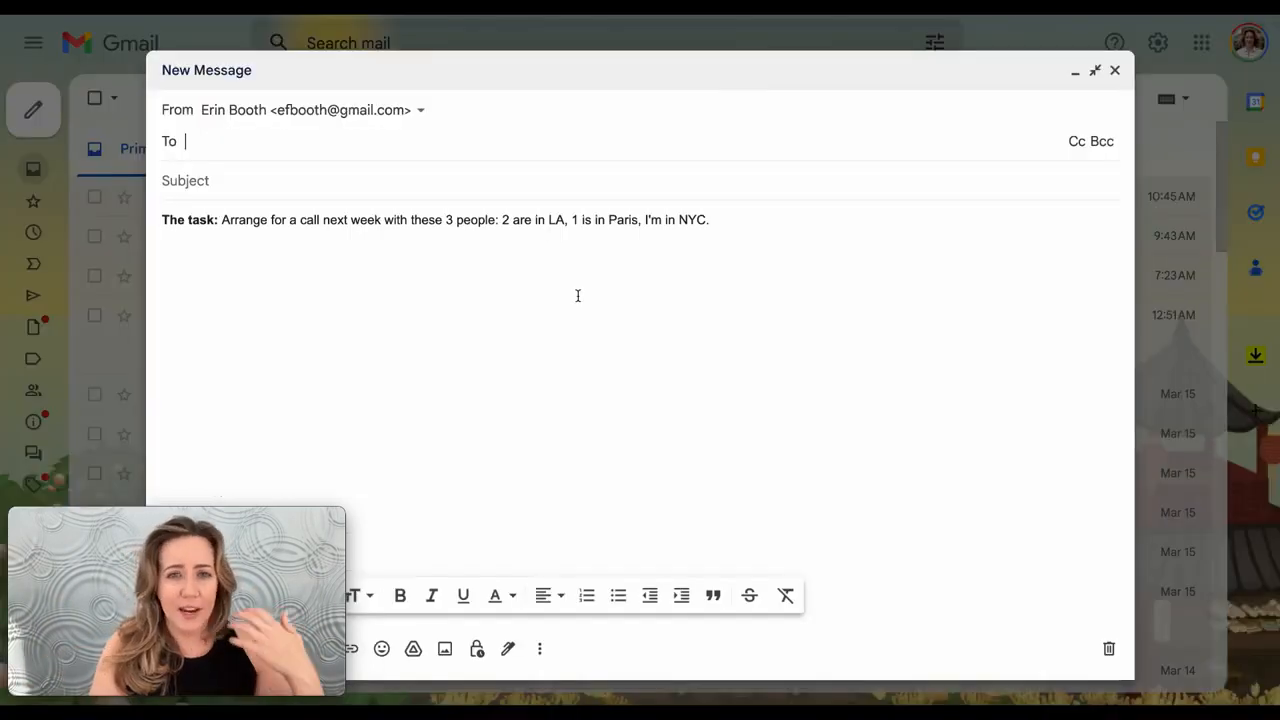
left_click(577, 295)
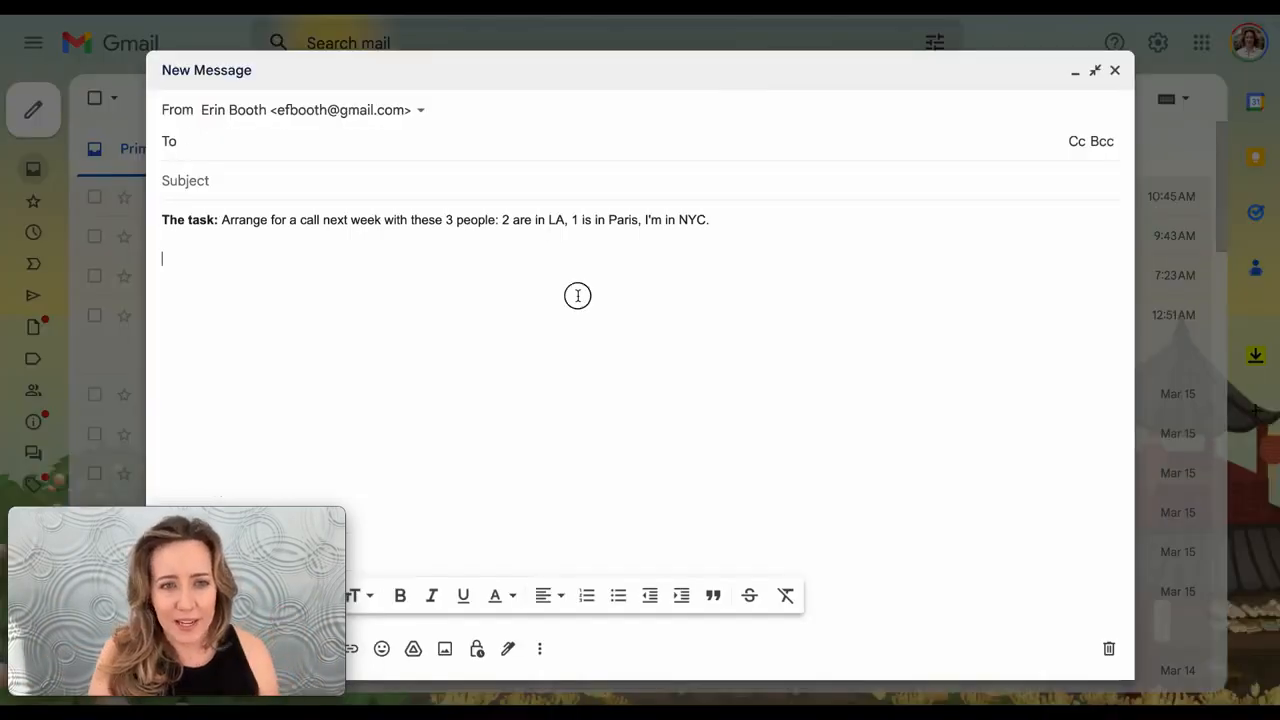
type("Hello name x LA, name x Paris")
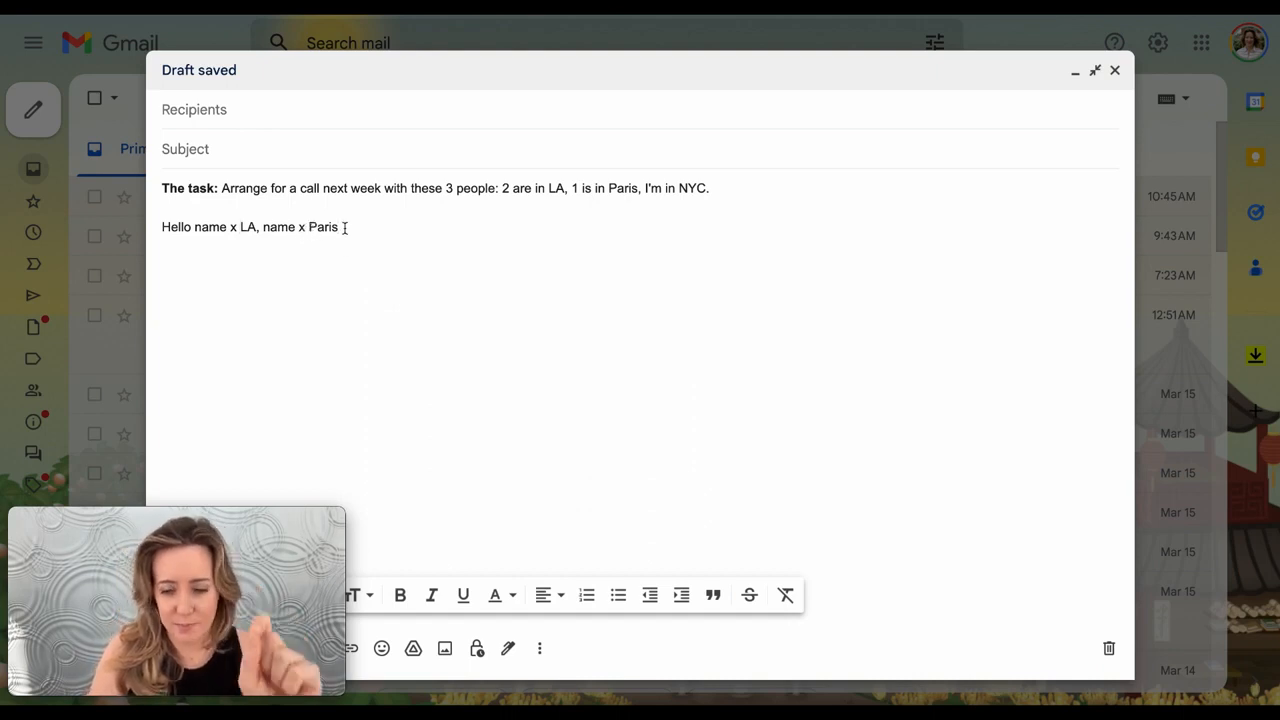
type("(moving my client to bcc).")
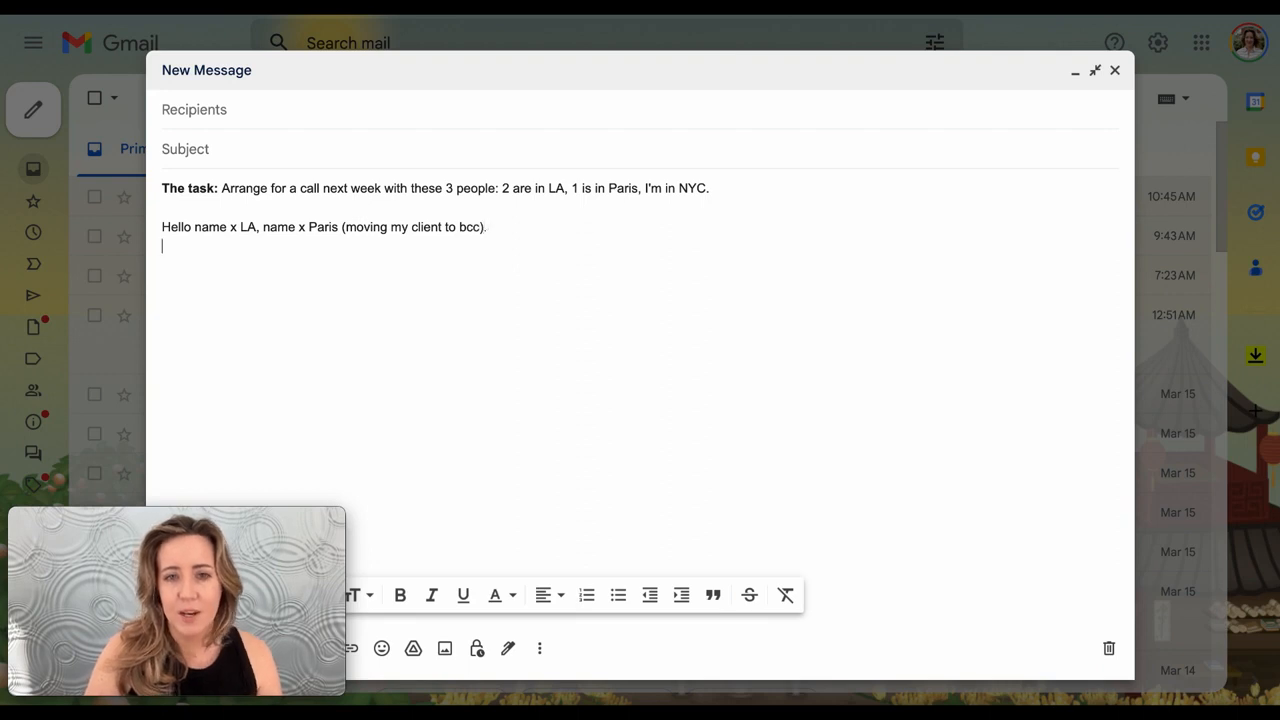
left_click(218, 112)
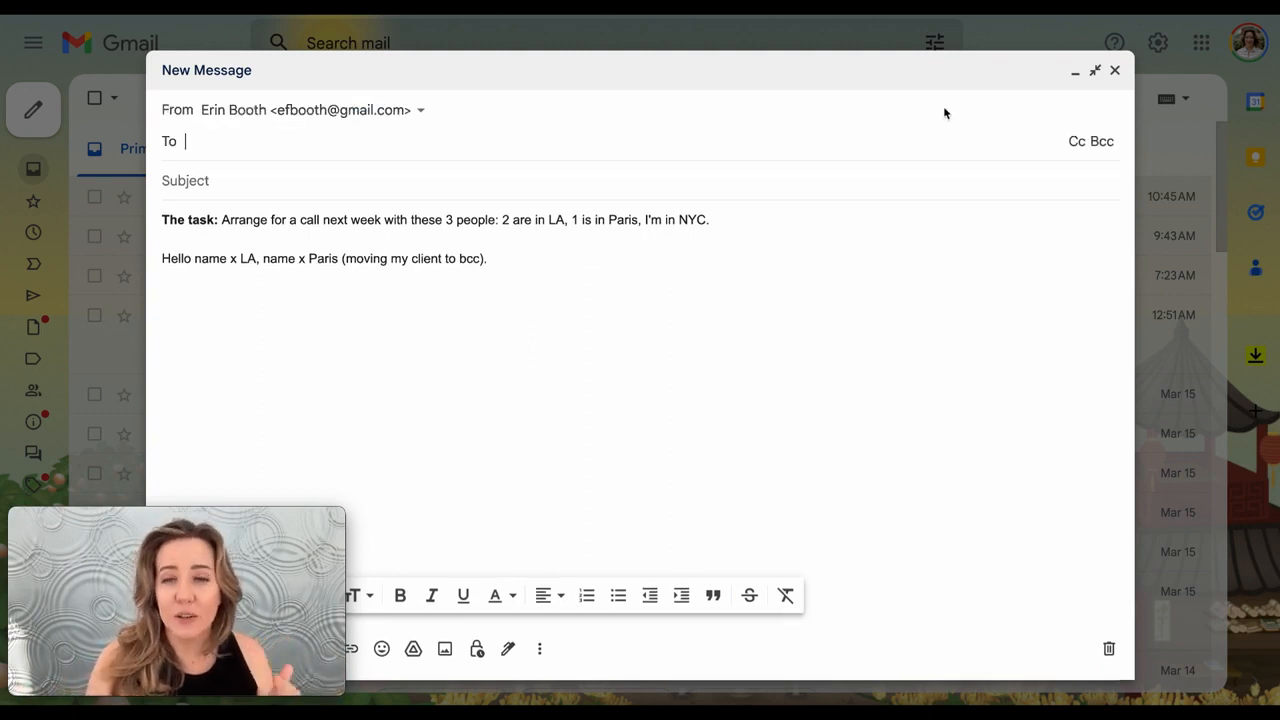
left_click(1101, 142)
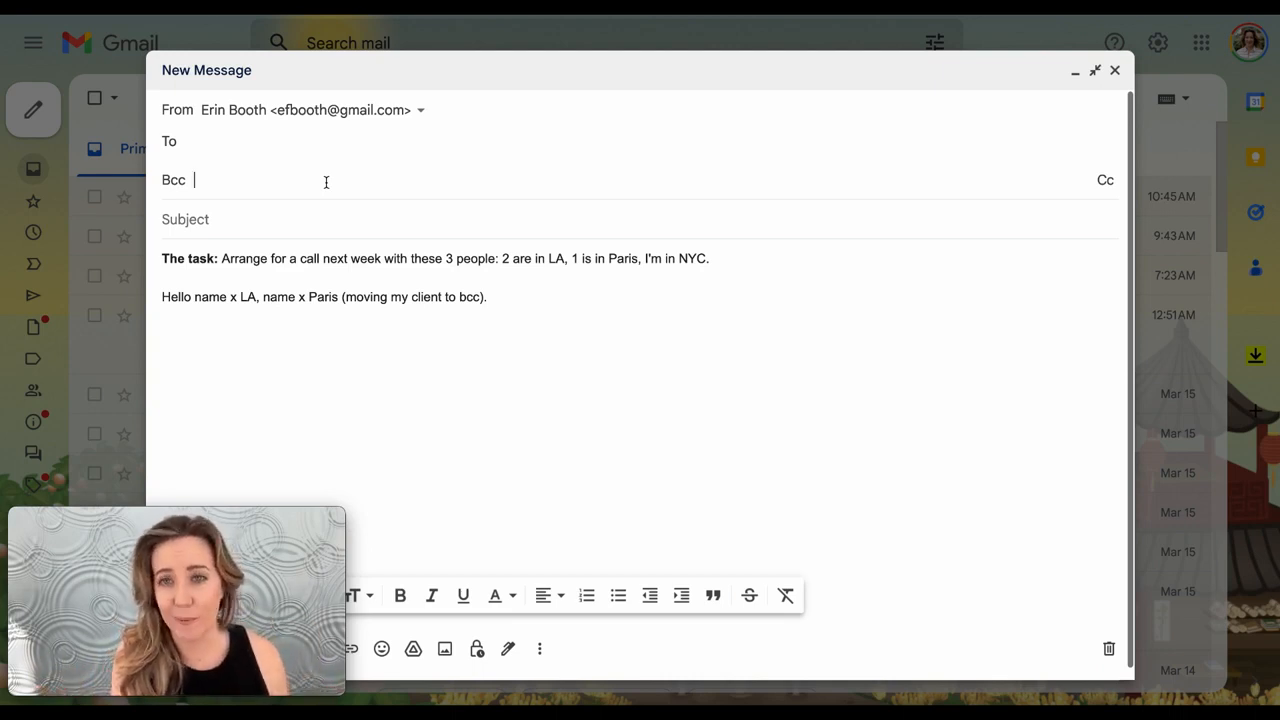
Add the line "Please let me know if any of the following times work for you for a call:" below the greeting.
left_click(489, 297)
key("Return")
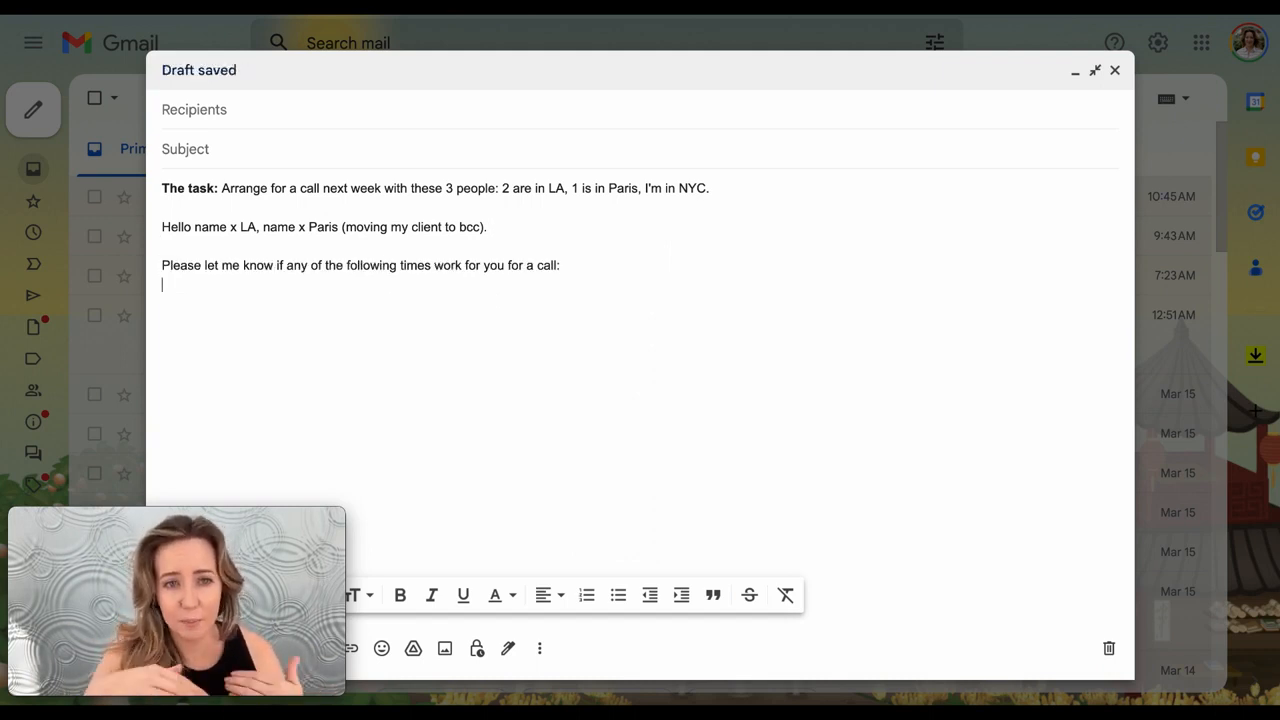
Start a bulleted list with "Monday (date), open anytime between 8:00am PST - 10:00am PST /".
left_click(618, 595)
type("Monday (date), ")
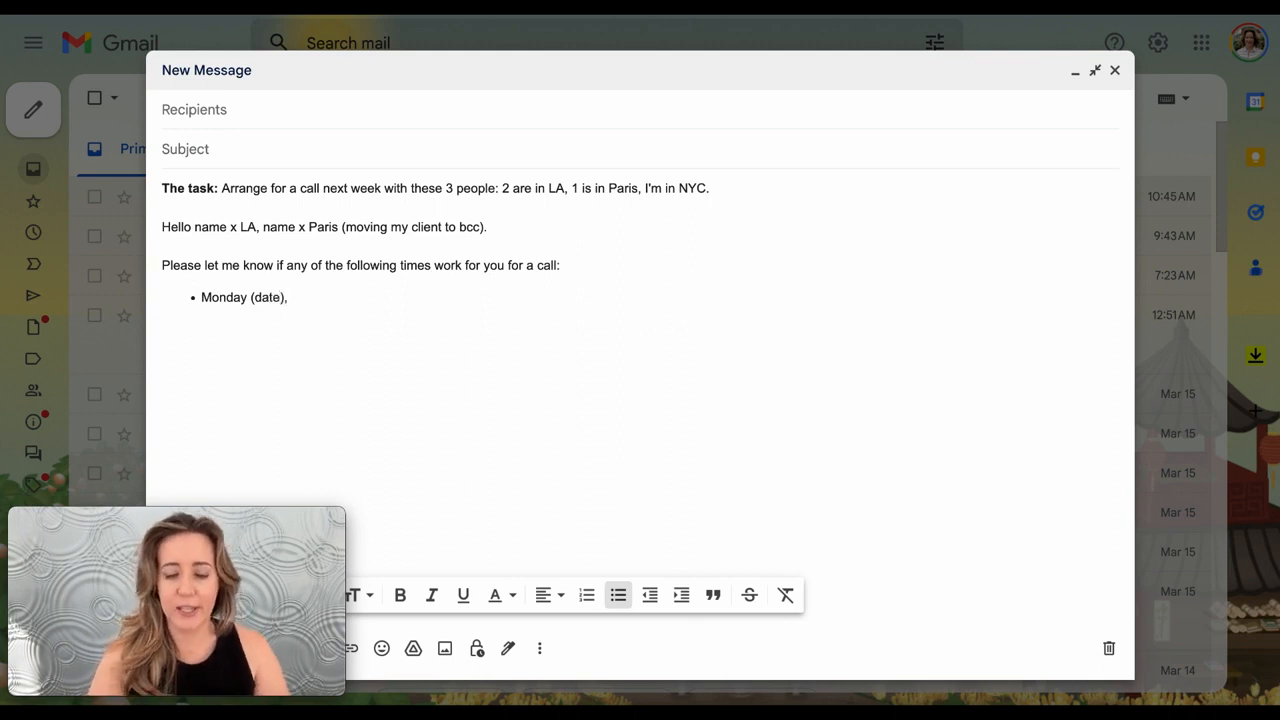
type("open anytime betweren")
type(" 8:00am PST")
type(" - 10:00am ")
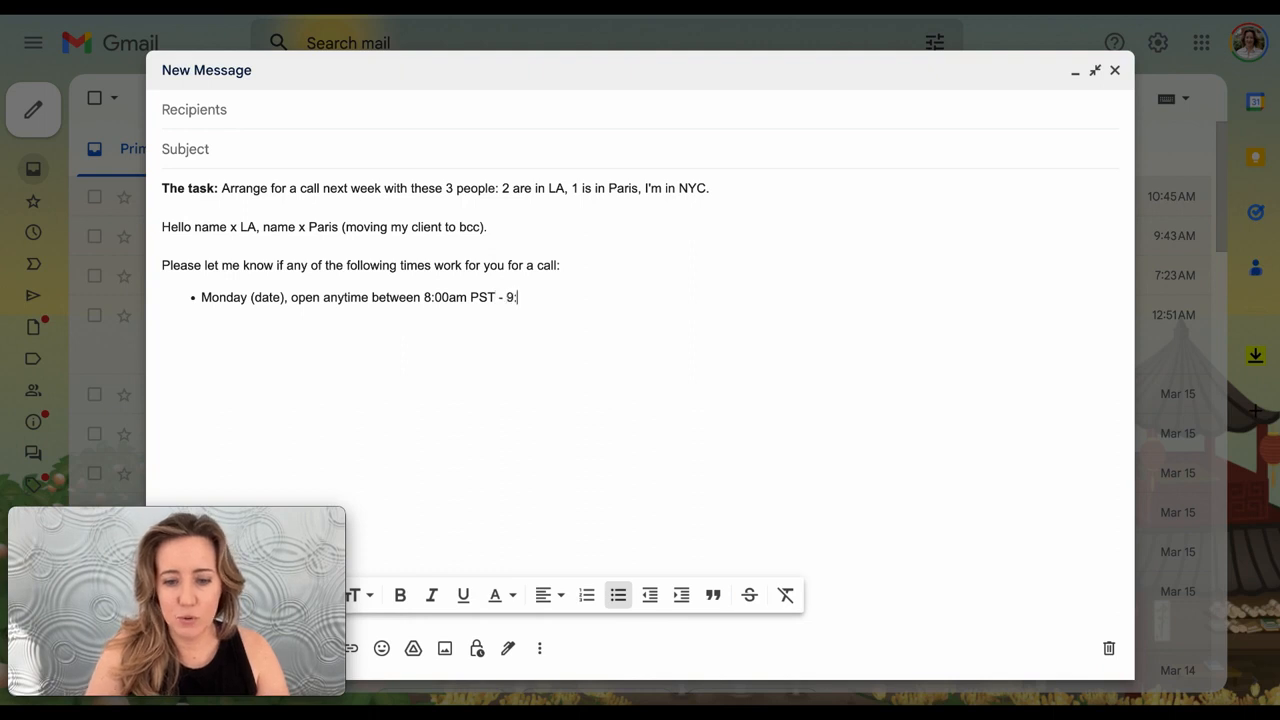
type("PST /")
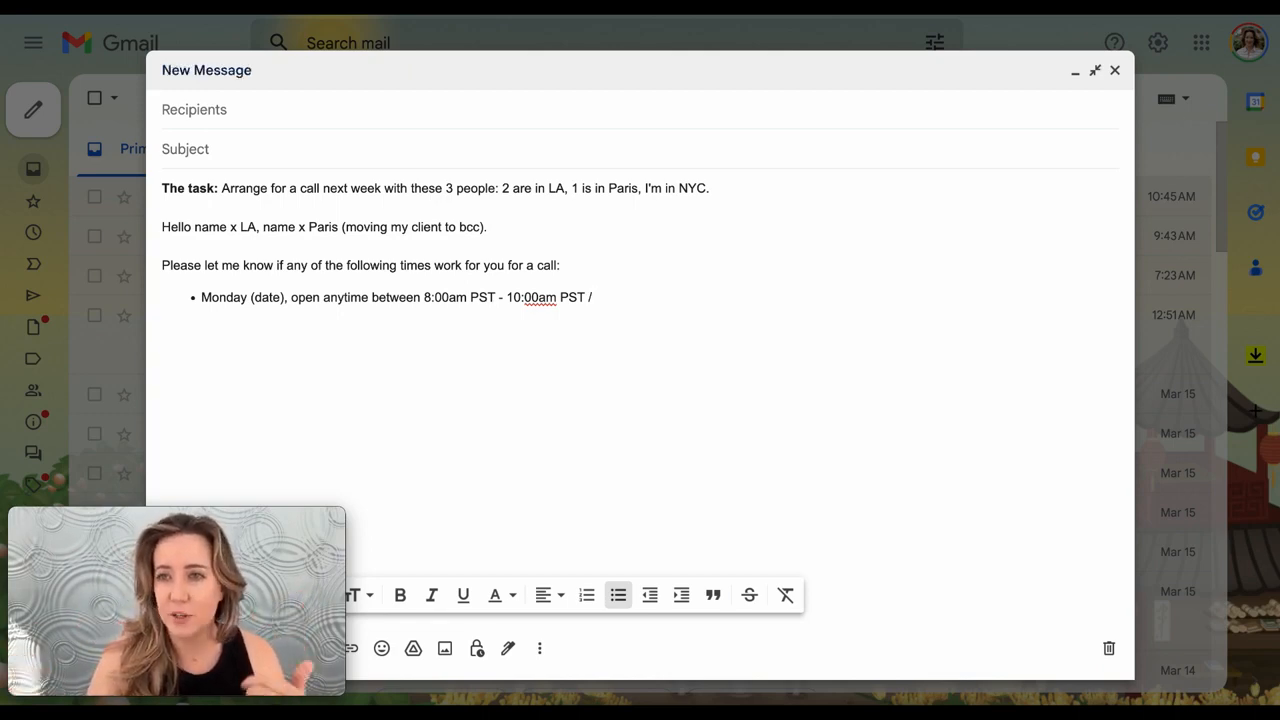
Look up 8 am Los Angeles time in Paris on World Time Buddy and complete the Gmail draft's Monday bullet with "4:00pm - 7:00pm CET".
key("ctrl+Tab")
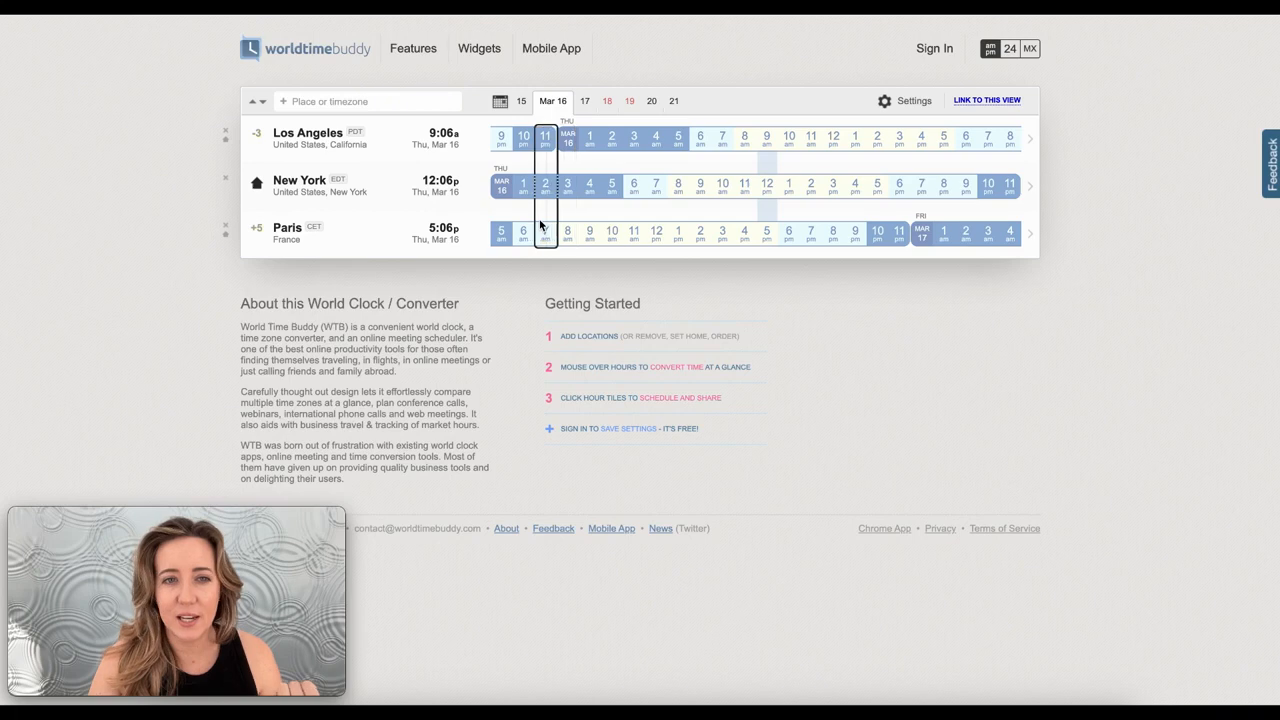
left_click(743, 136)
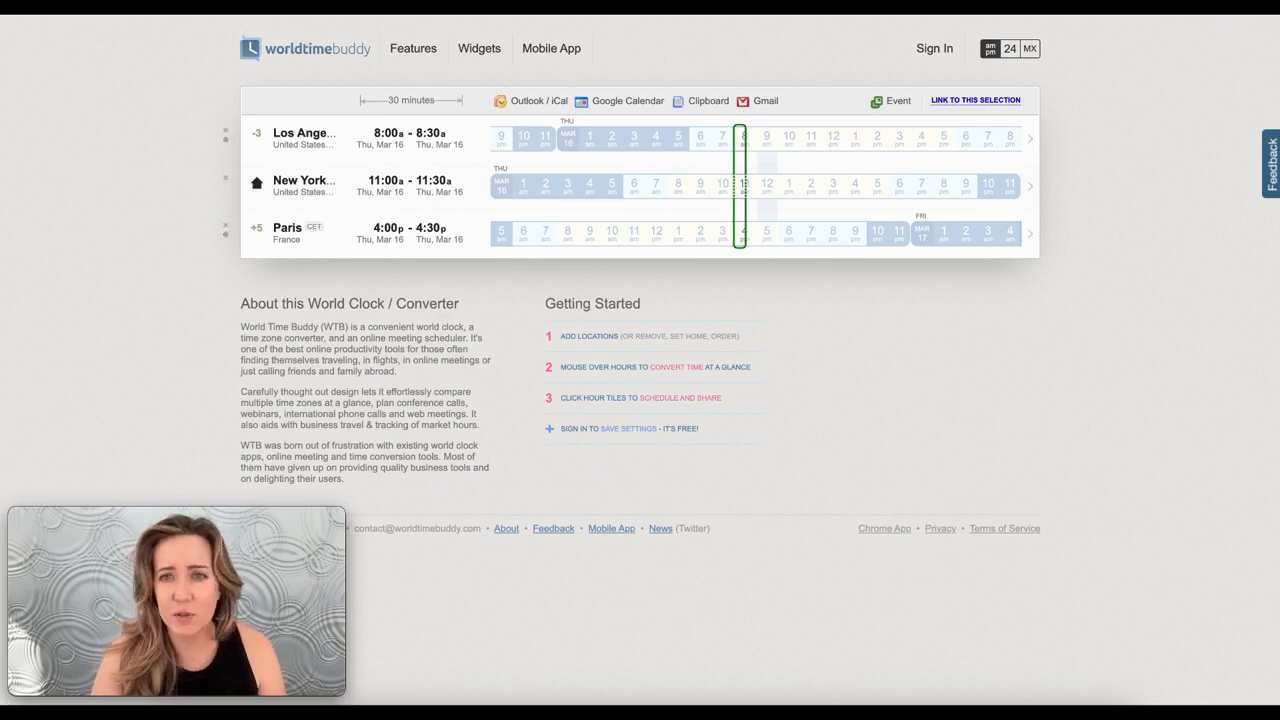
key("ctrl+Tab")
type("4:00pm - 6")
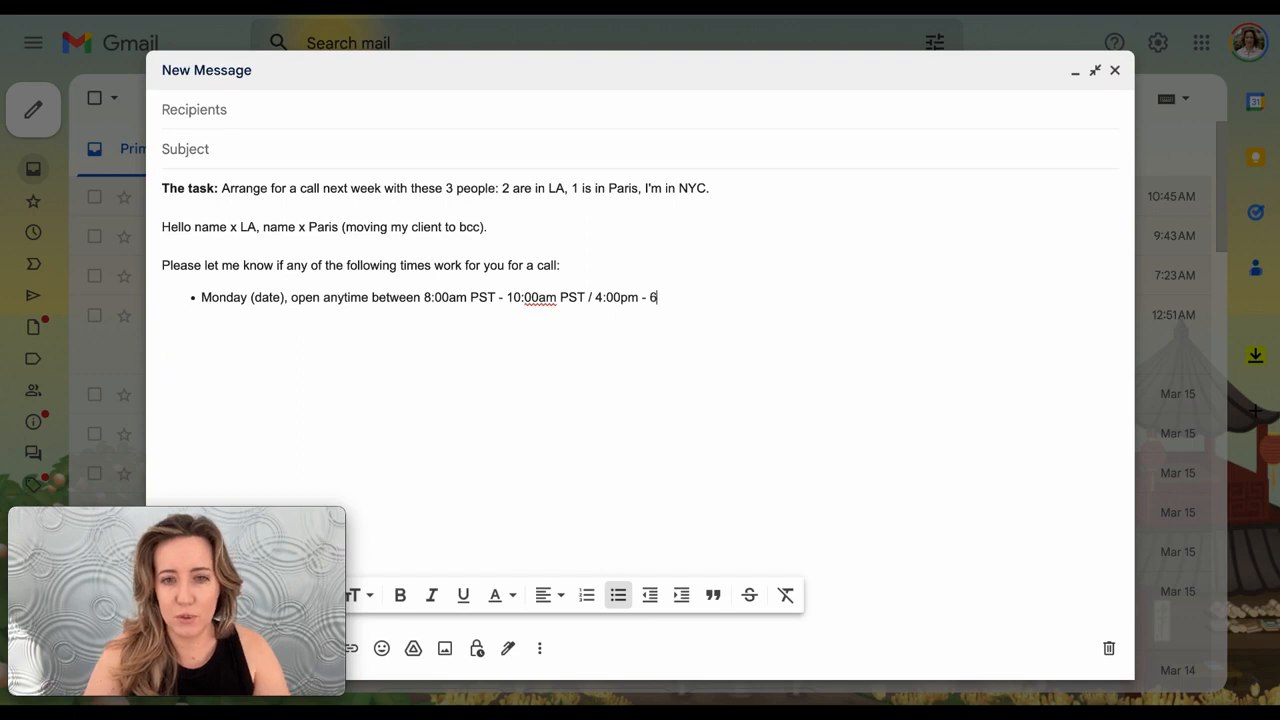
type(":00pm CET")
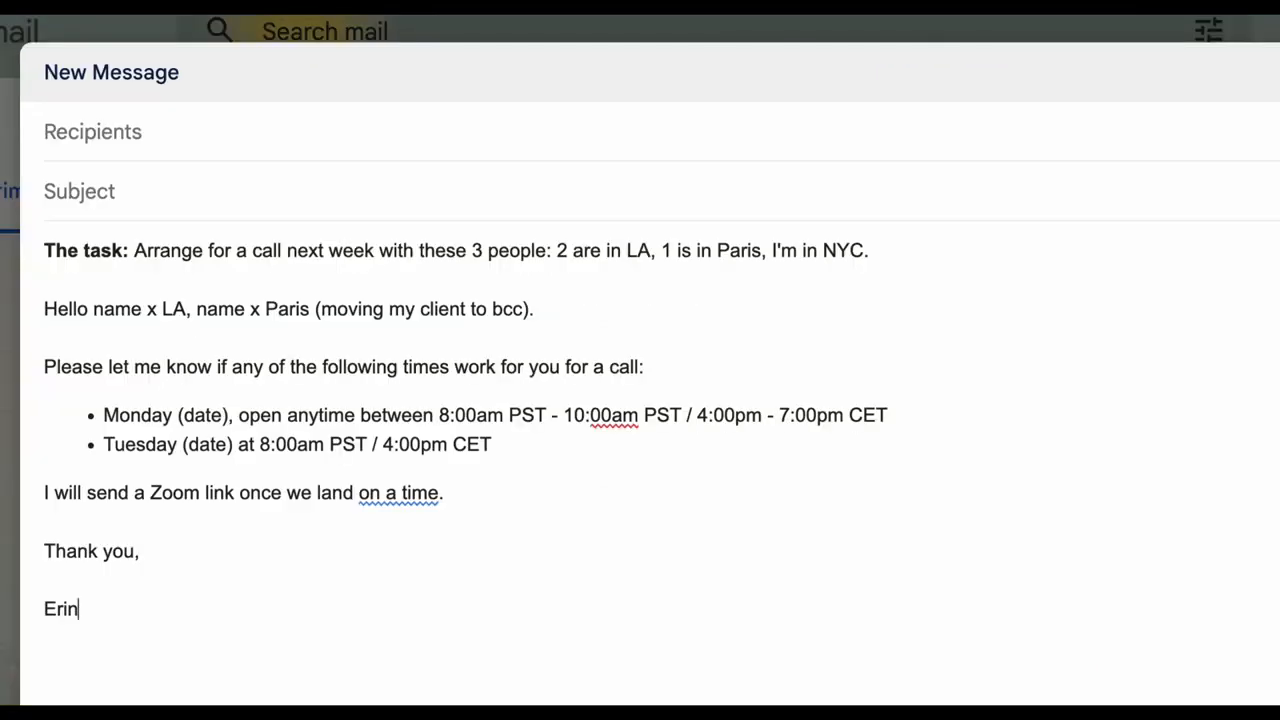
left_click(452, 494)
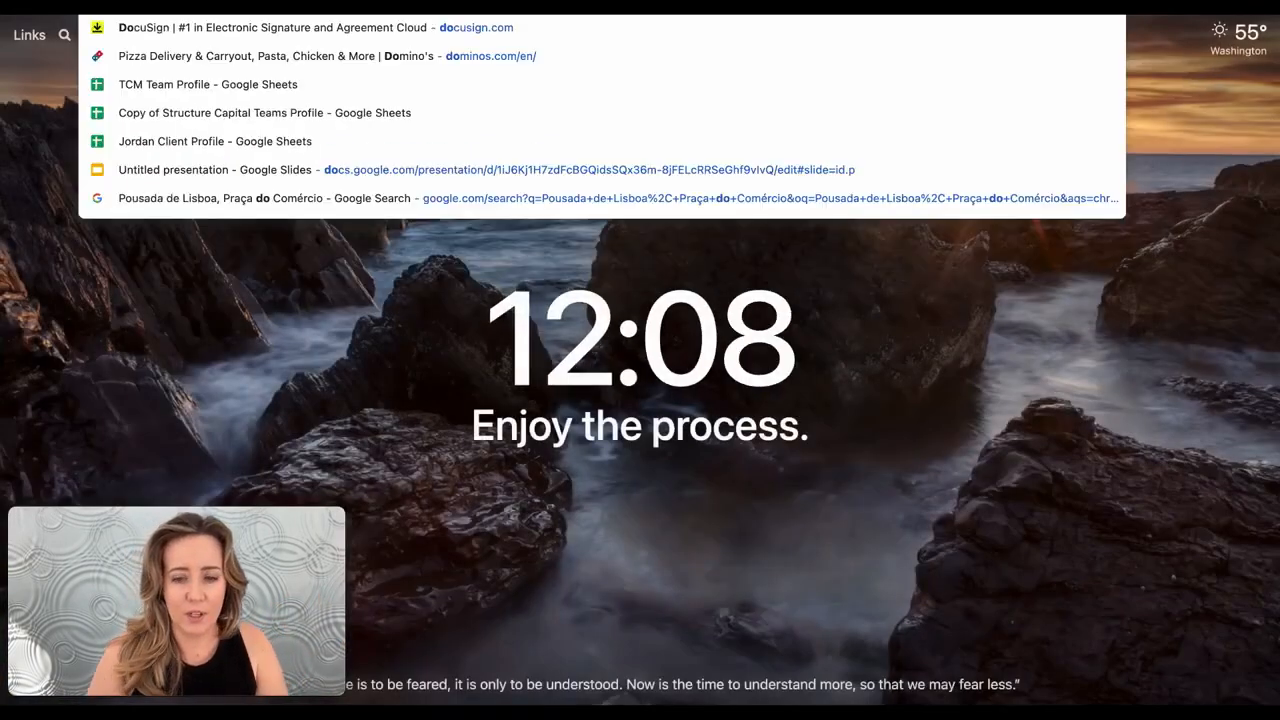
Search the web for "doodle", open the Doodle scheduling site and accept all its cookies.
type("doodle")
key("Return")
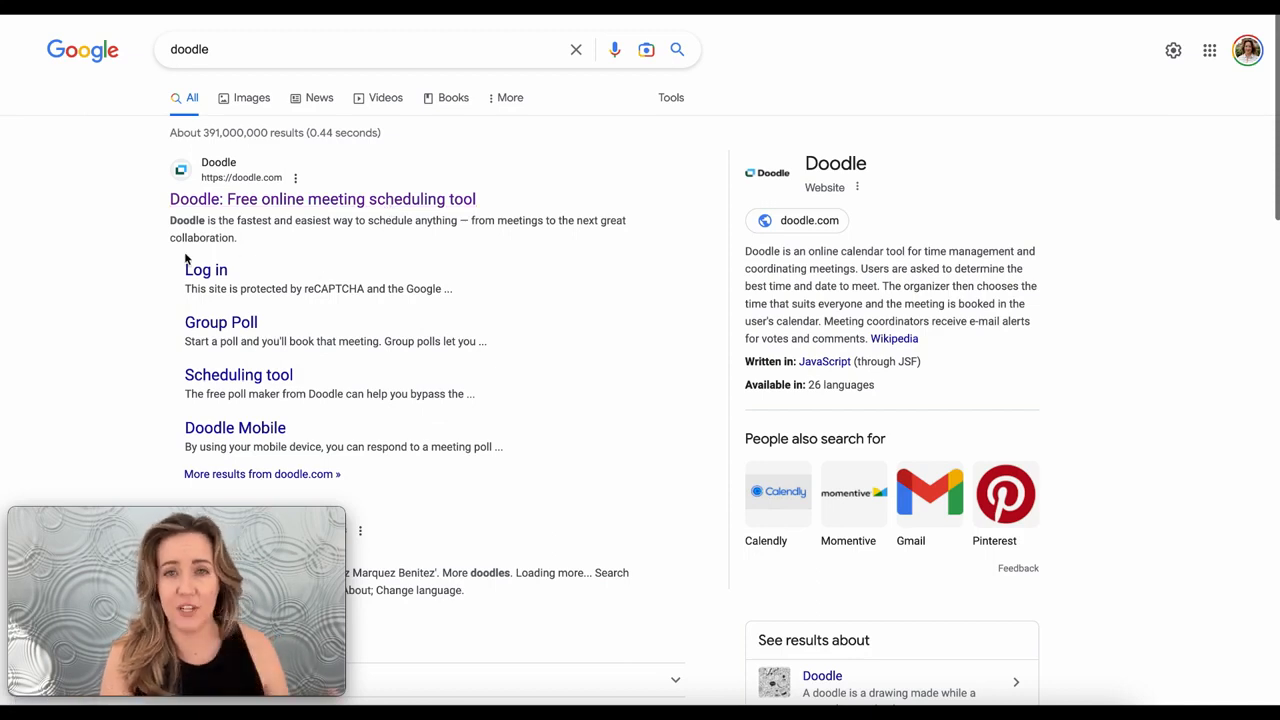
left_click(346, 205)
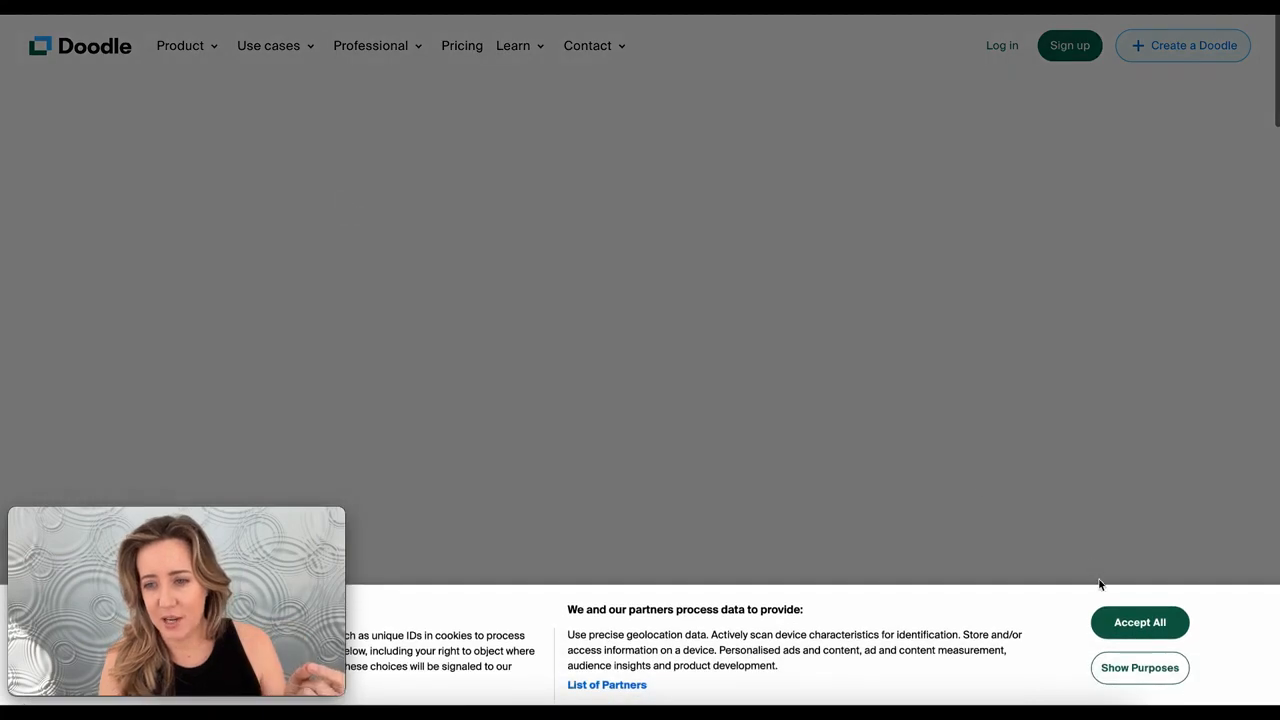
left_click(1122, 618)
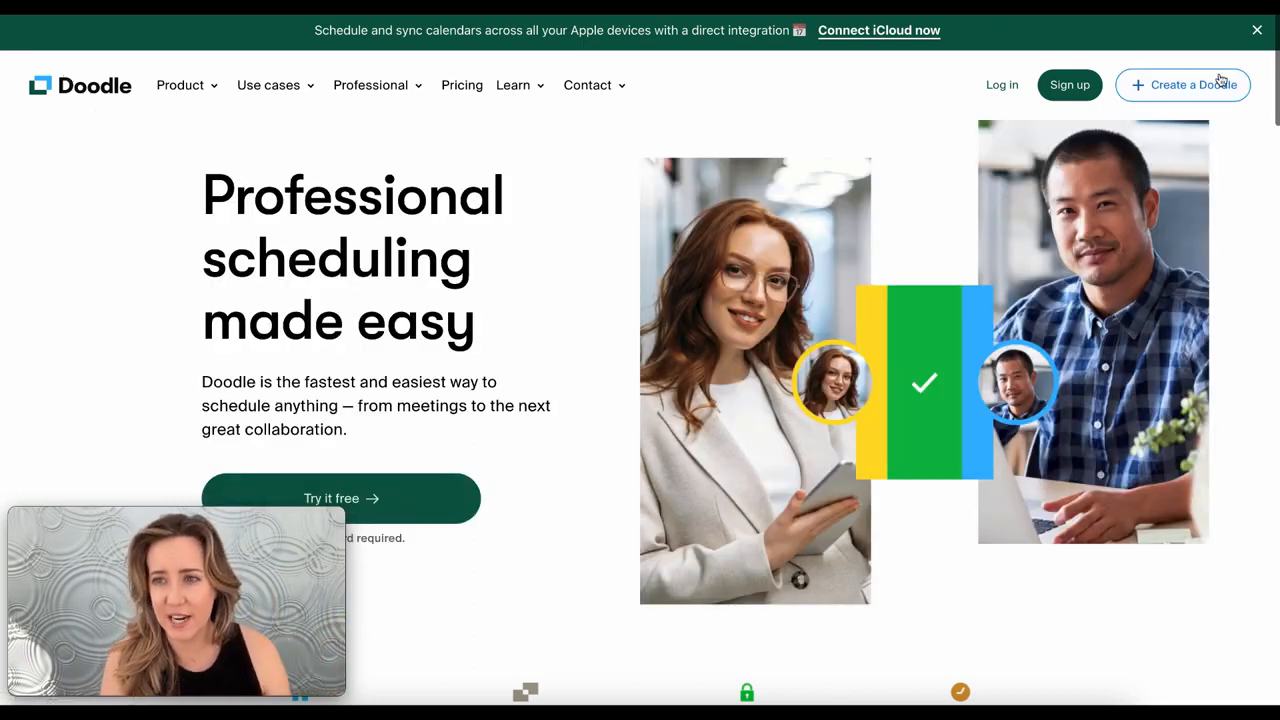
Start a new Doodle and offer Thursday, March 16, 10:30-11 PM as a 30-minute time option.
left_click(1172, 86)
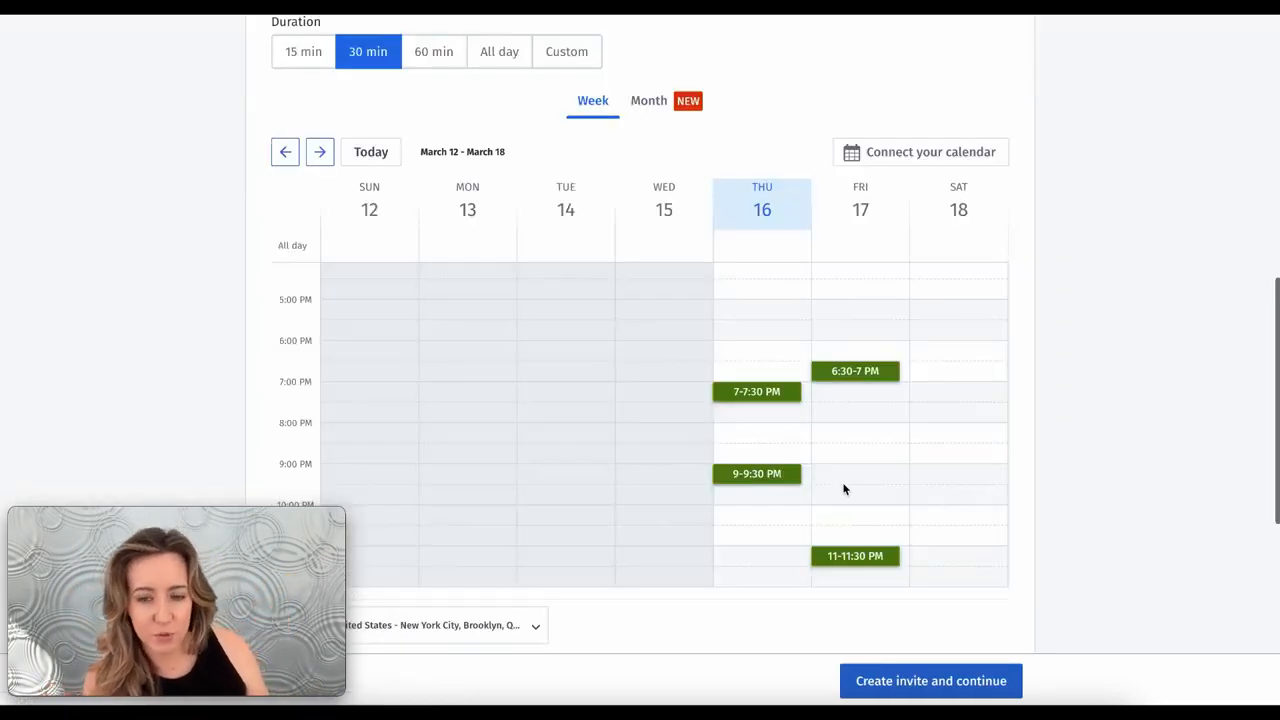
left_click(757, 535)
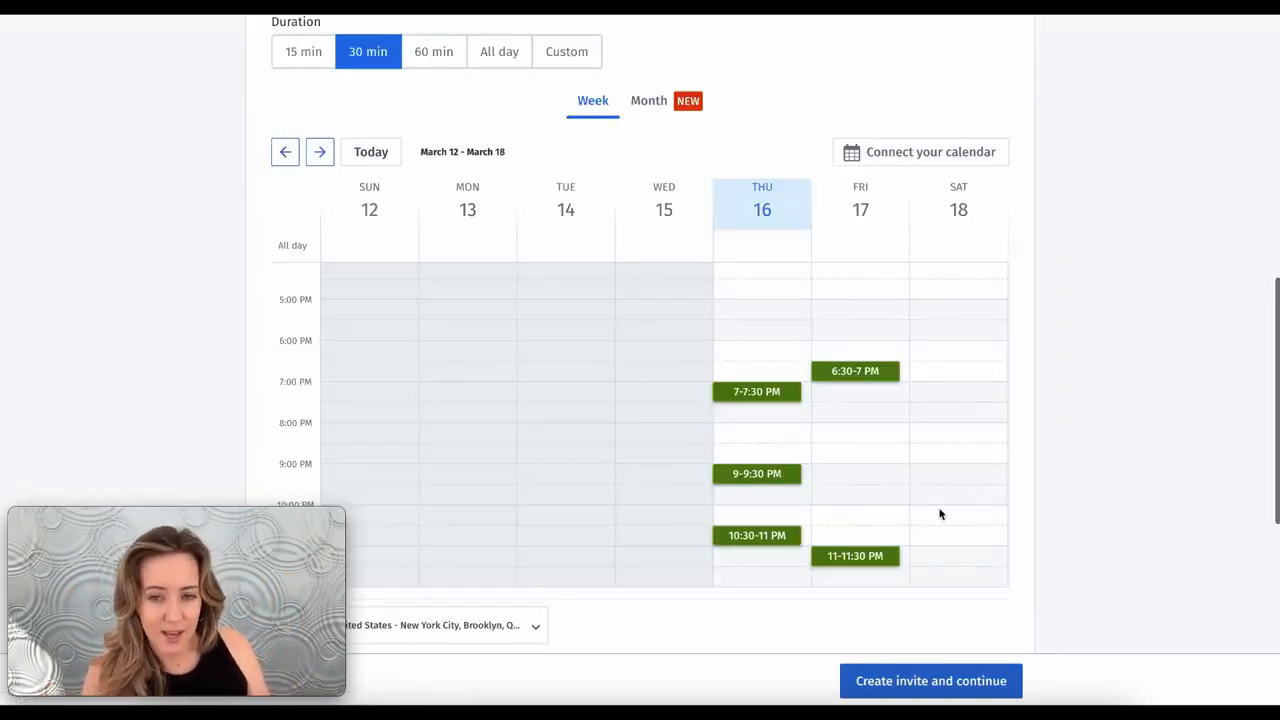